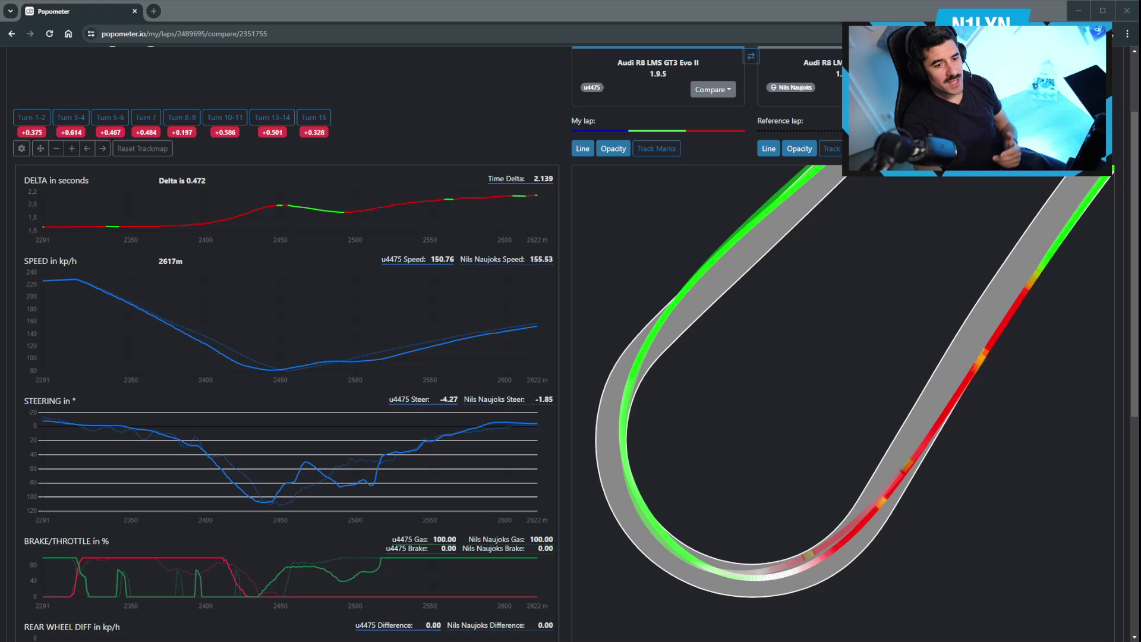
Step: Turn on My lap's Track Marks to show apex and slowest-point markers on the hairpin map
click(654, 152)
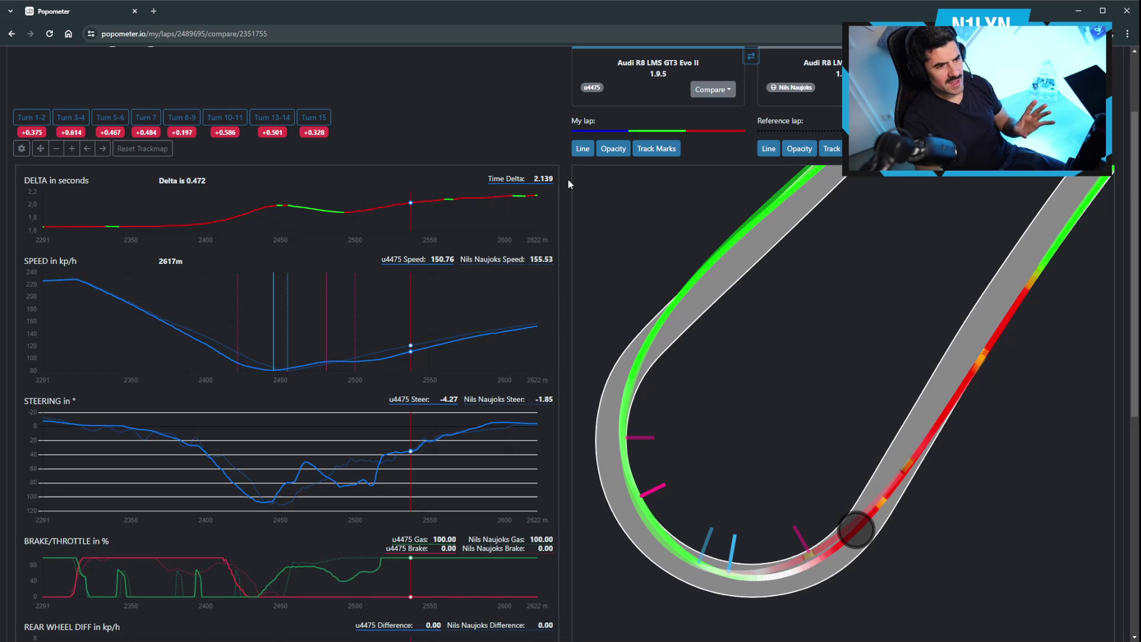
Step: Turn off My lap's Track Marks, leaving only the reference lap's apex and slowest-point markers
click(651, 153)
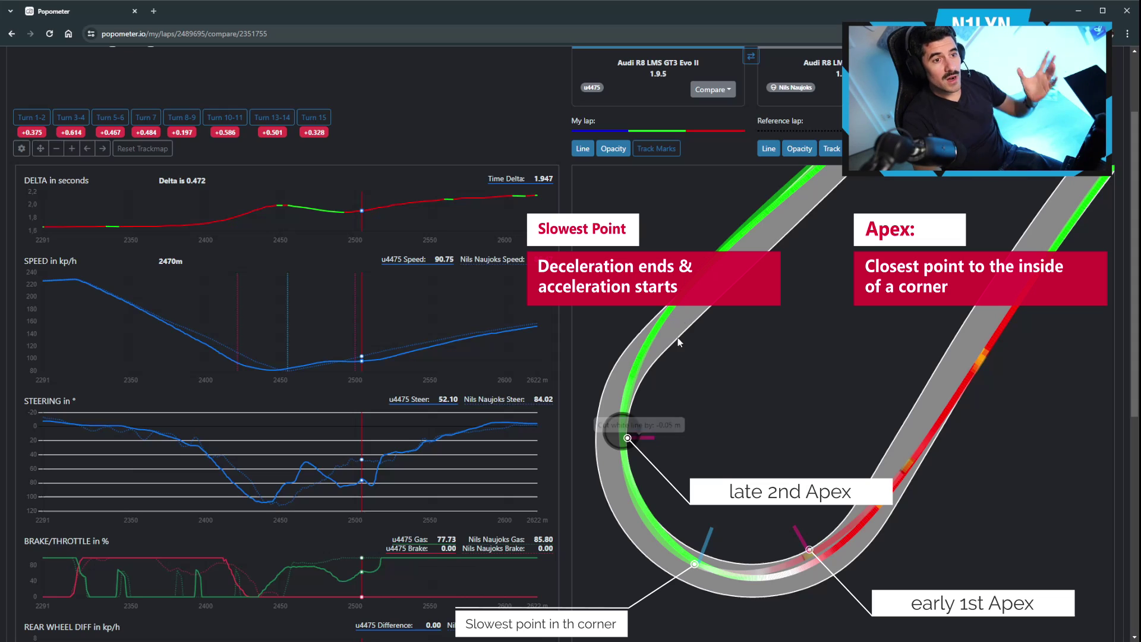
Step: Re-enable My lap's Track Marks so both laps' apex and slowest-point markers show
click(666, 153)
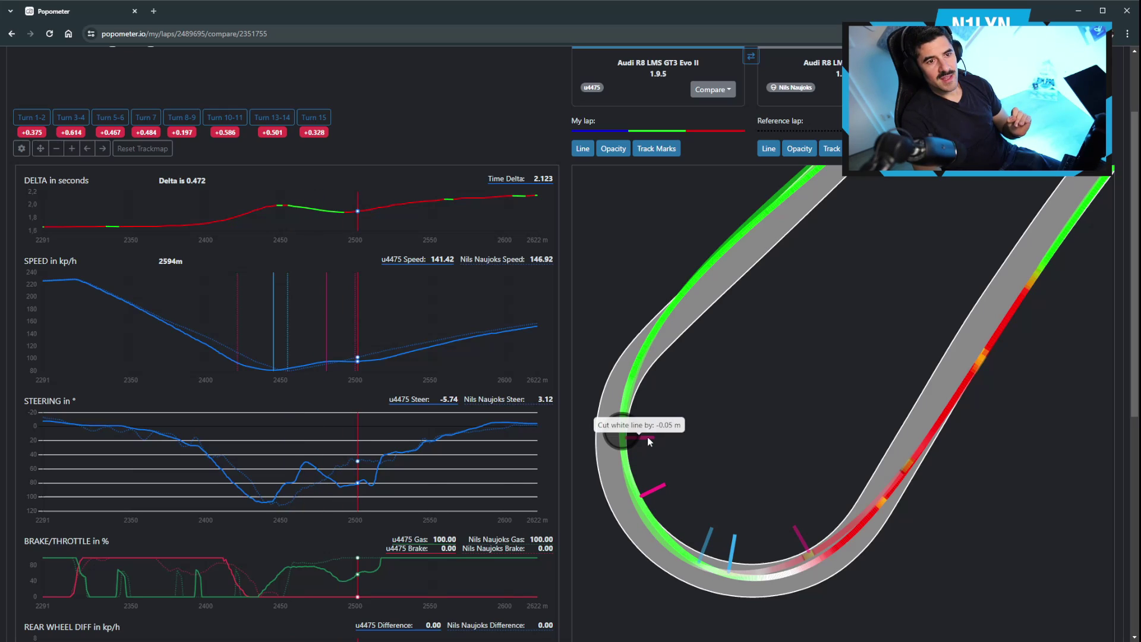
click(669, 153)
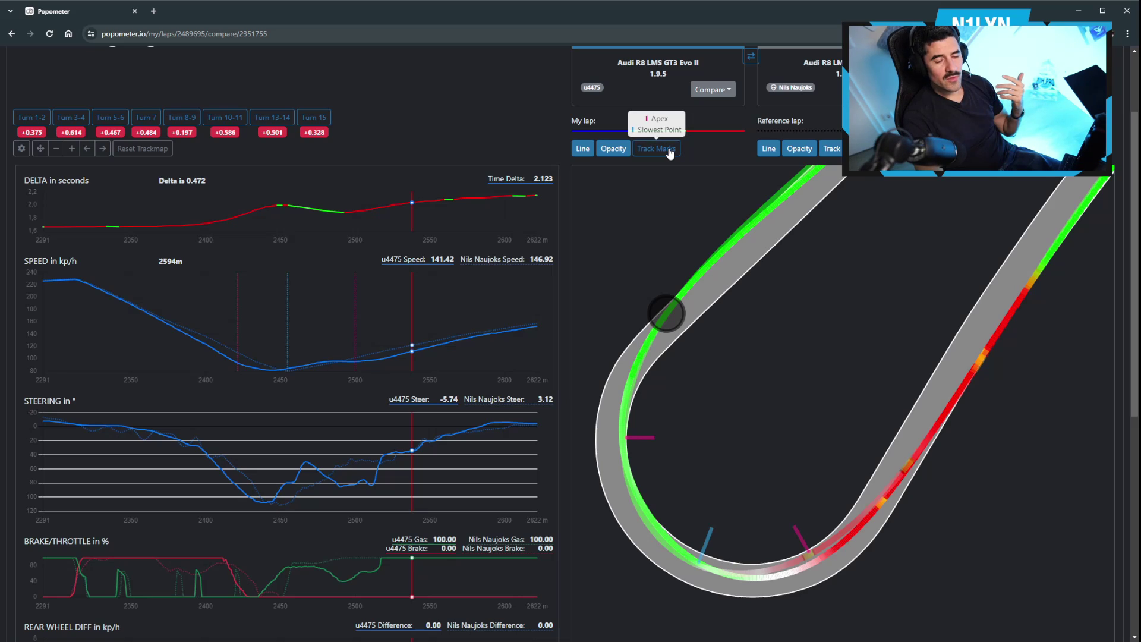
click(669, 153)
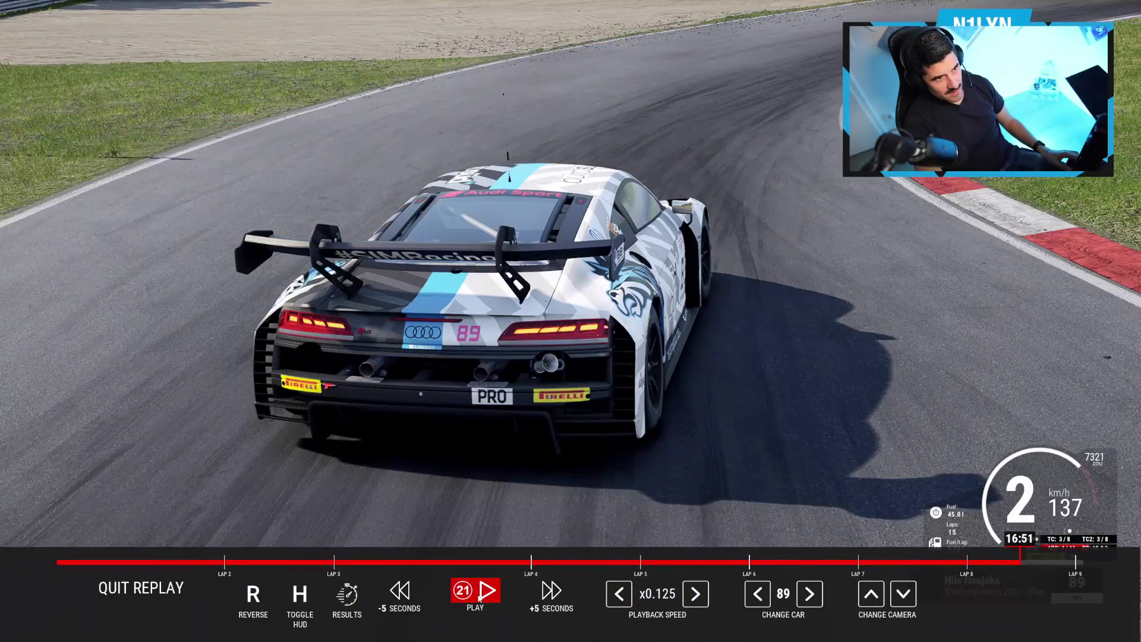
Step: Pause and resume the x0.125 Audi replay repeatedly, checking its line through the corner to the exit kerb
click(478, 597)
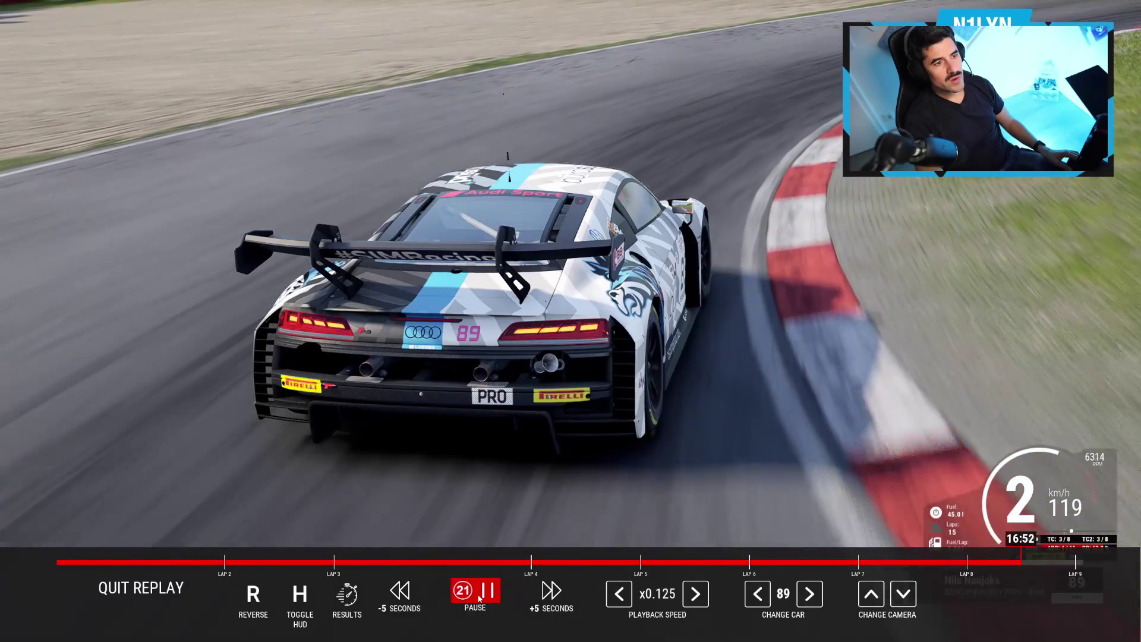
click(479, 598)
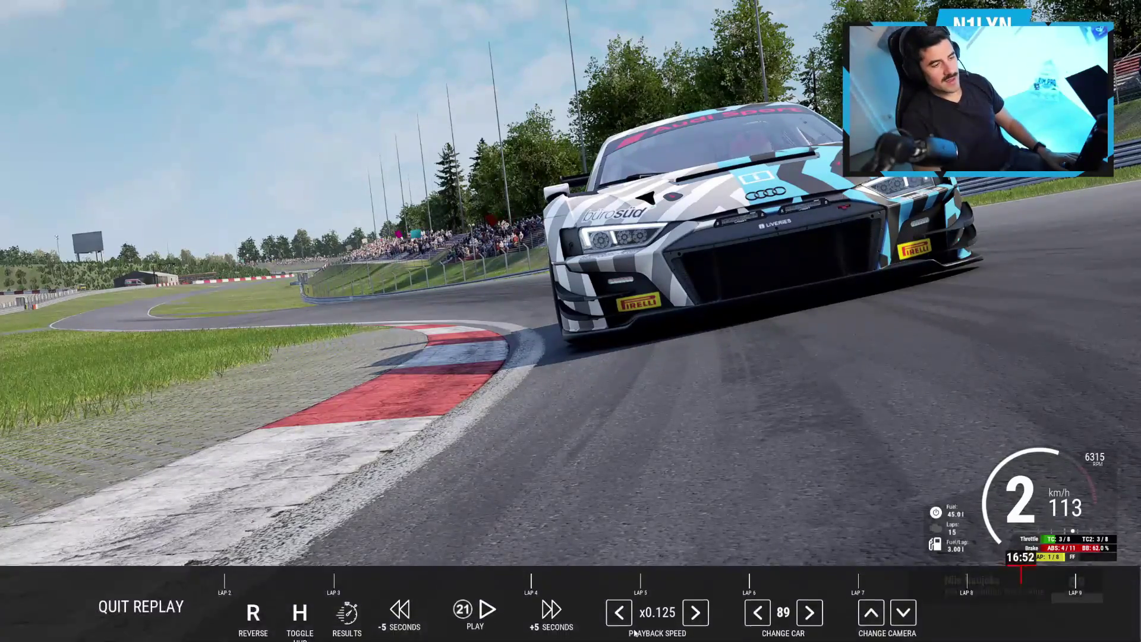
click(479, 594)
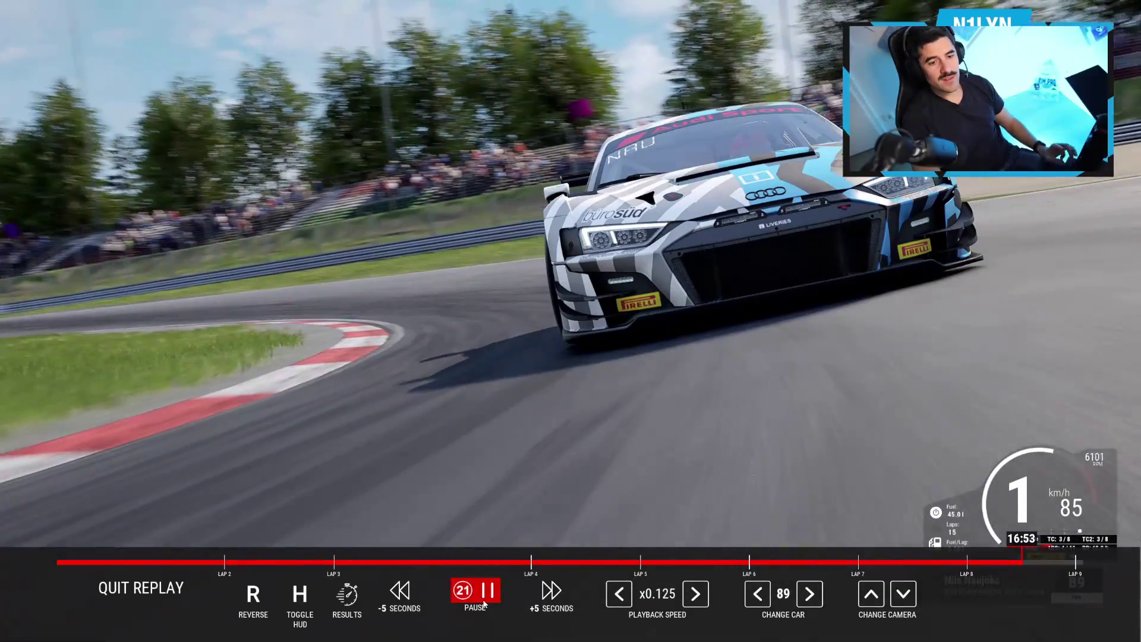
click(483, 603)
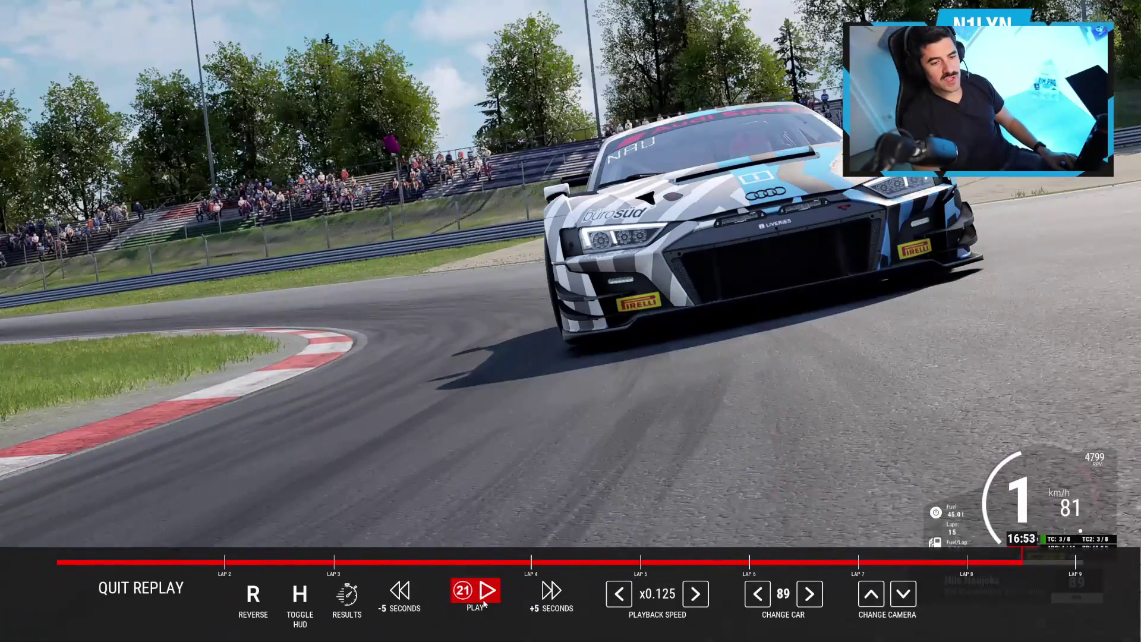
click(483, 604)
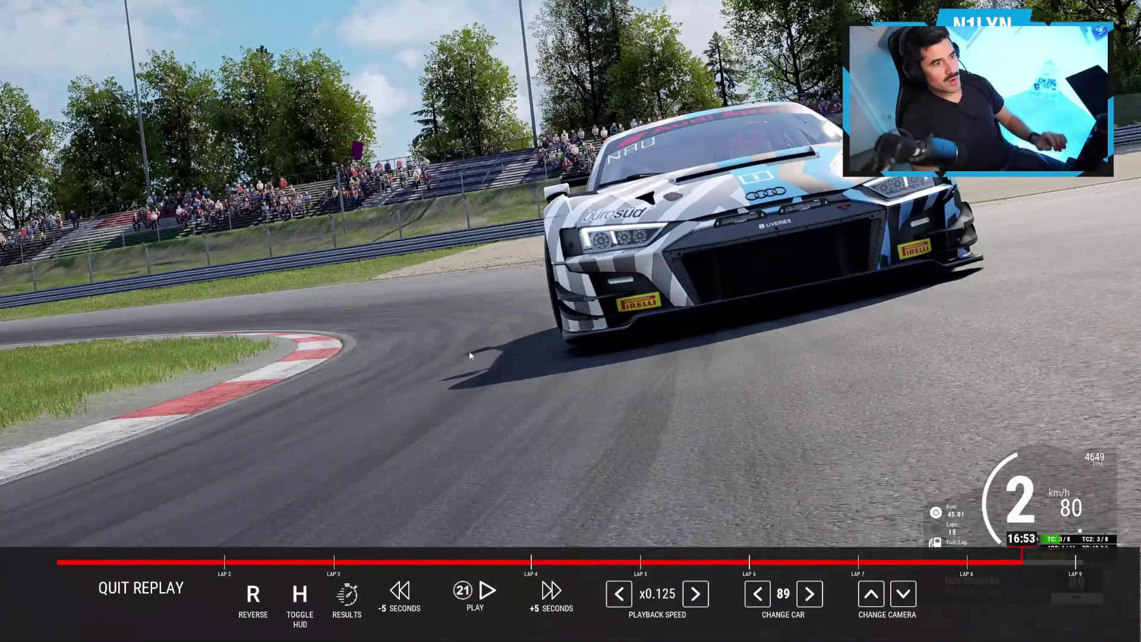
click(475, 590)
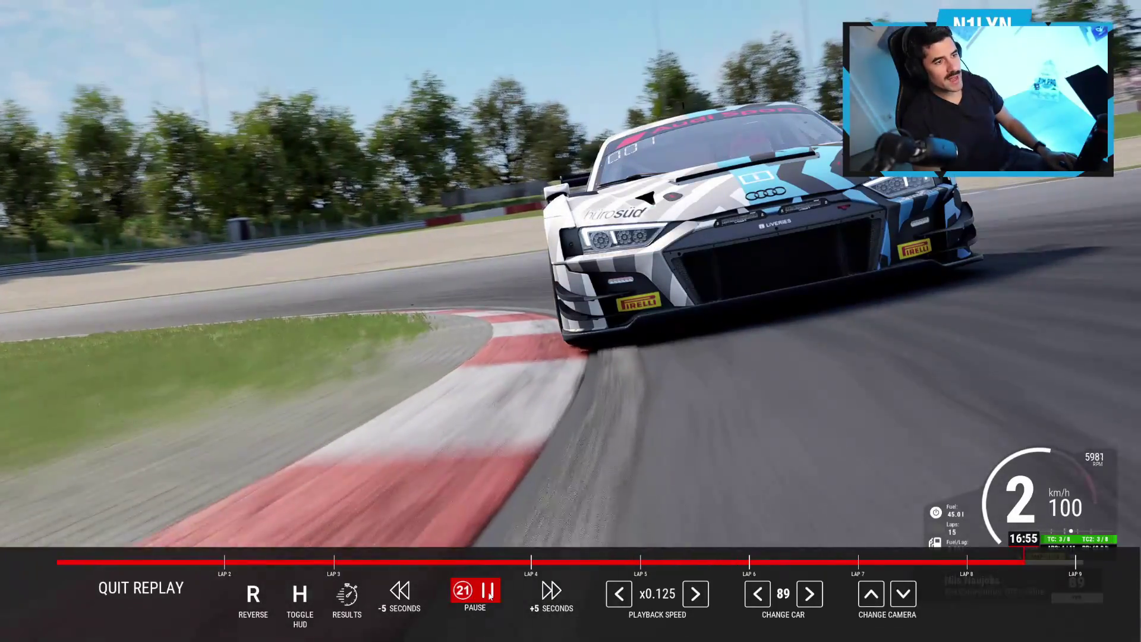
click(489, 594)
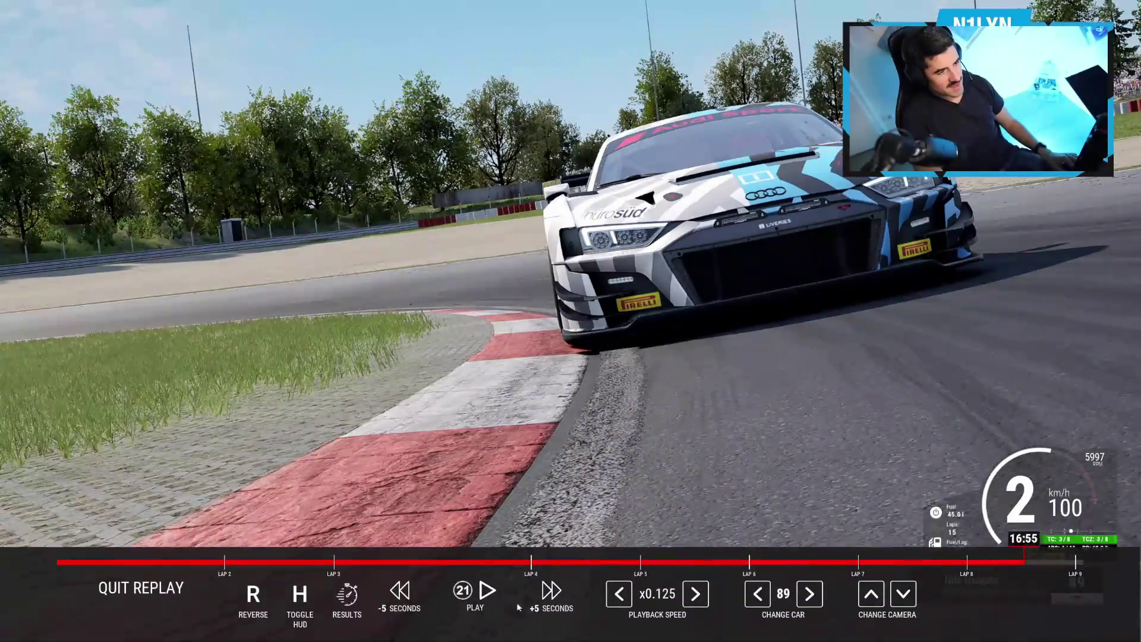
click(485, 597)
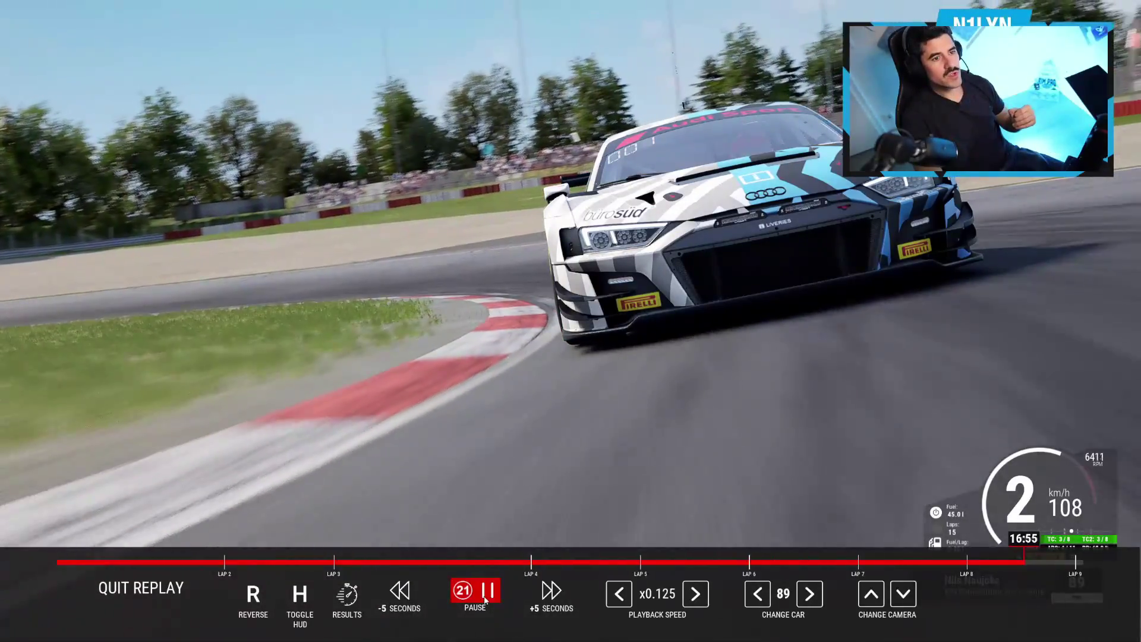
Step: Pause the replay with the number 89 Audi on the red-and-white exit kerb at 109 km/h
click(485, 597)
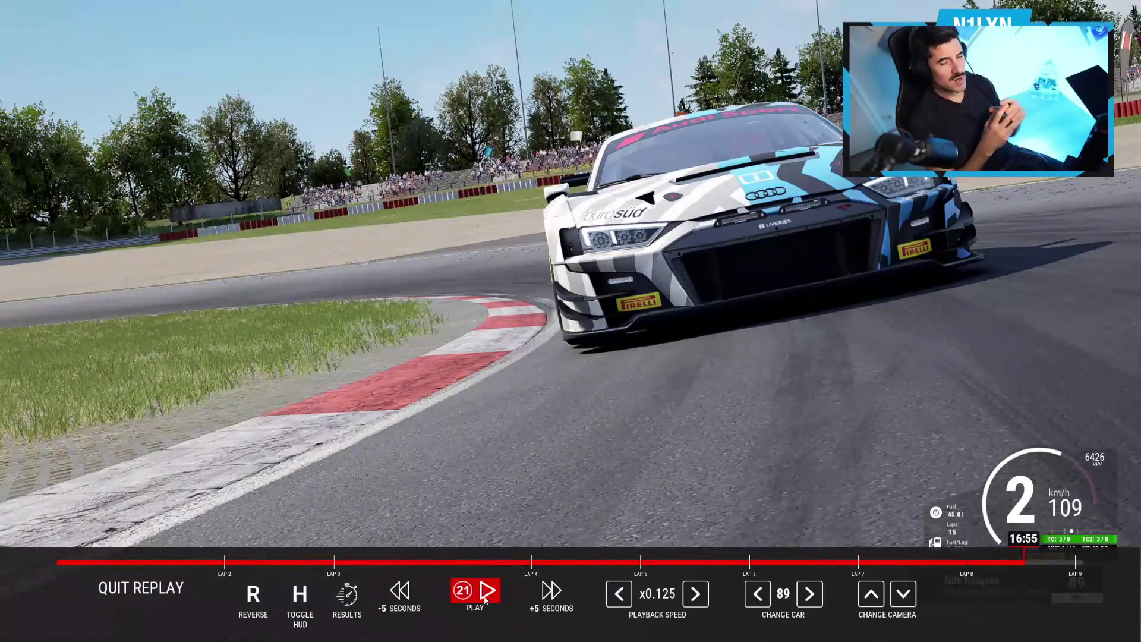